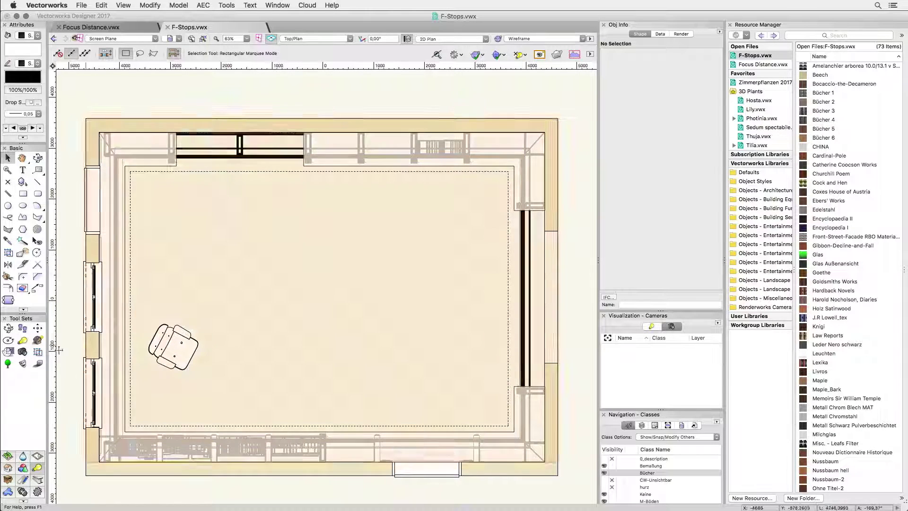
Step: Place and aim Camera-1 in the library room, then activate its perspective view
click(24, 352)
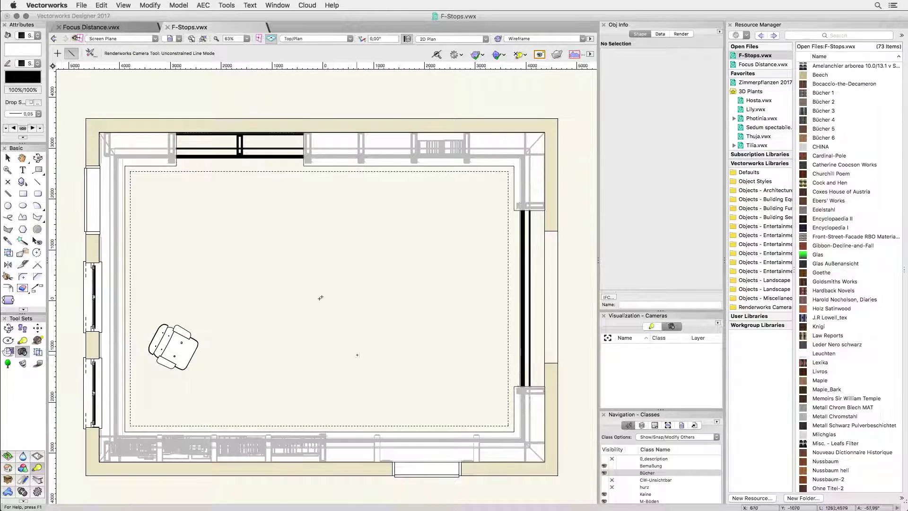
click(351, 350)
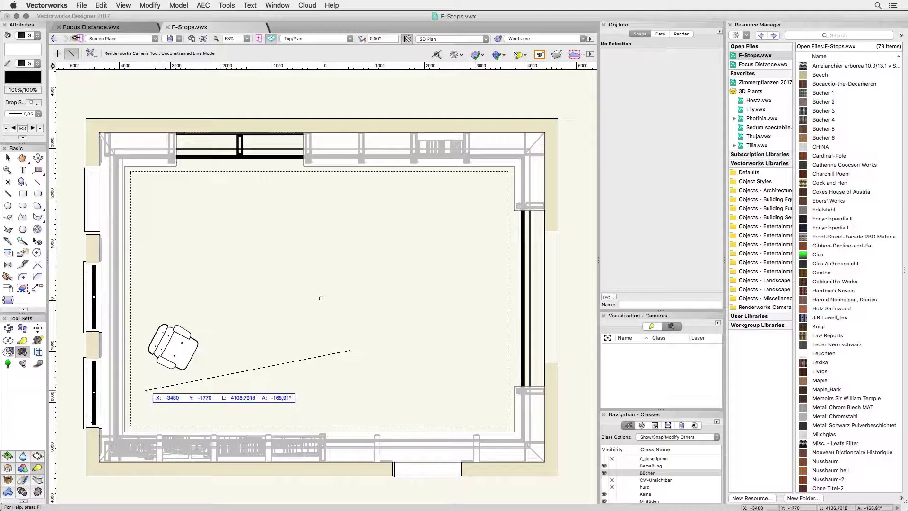
click(146, 391)
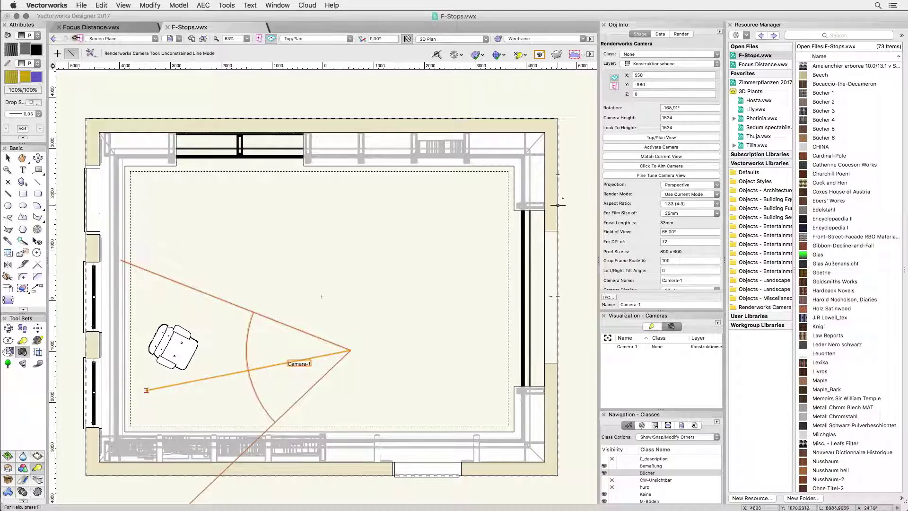
click(624, 147)
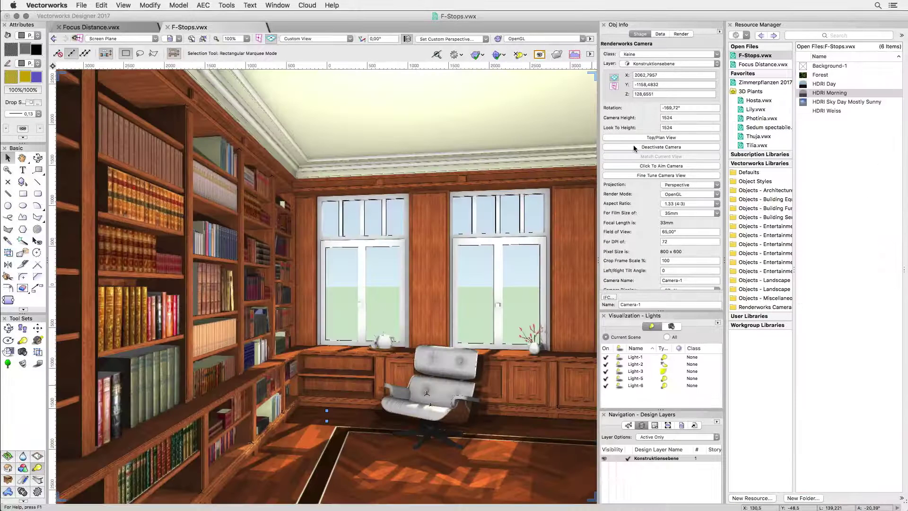
Step: Start a viewport from the camera view with Custom Renderworks rendering
click(123, 6)
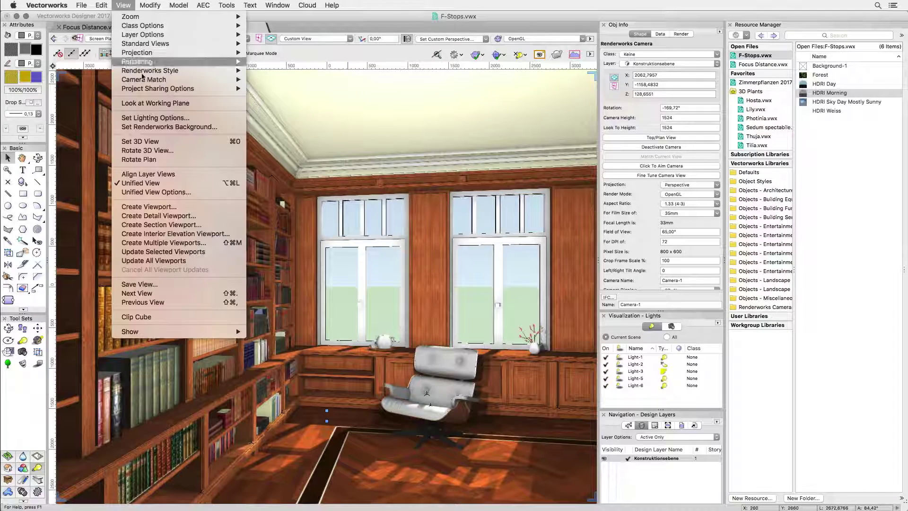
click(147, 207)
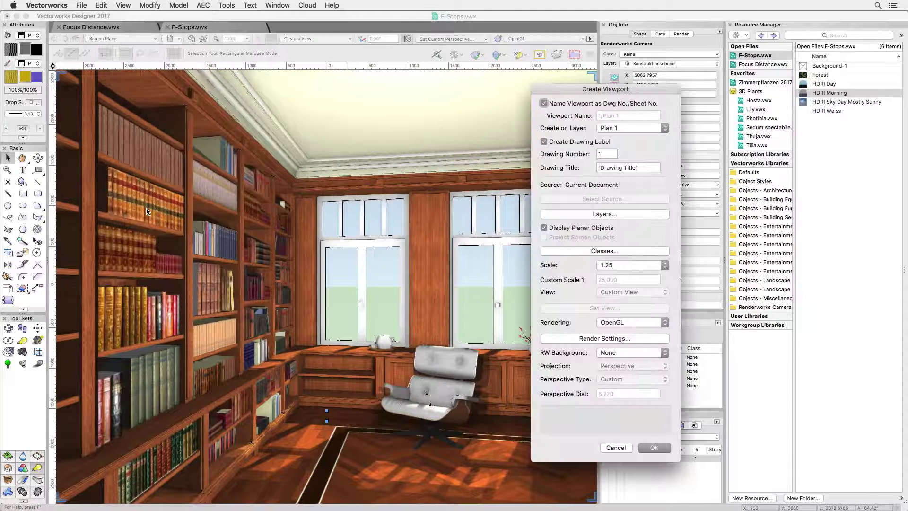
click(617, 323)
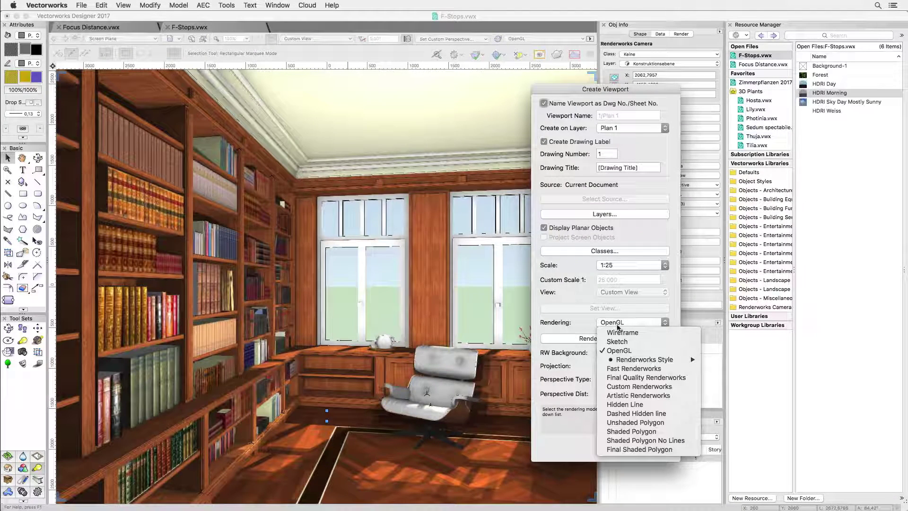
click(624, 386)
Step: Set Custom Renderworks quality to Low, blurriness High, with camera effects and fullscreen preview on
click(620, 338)
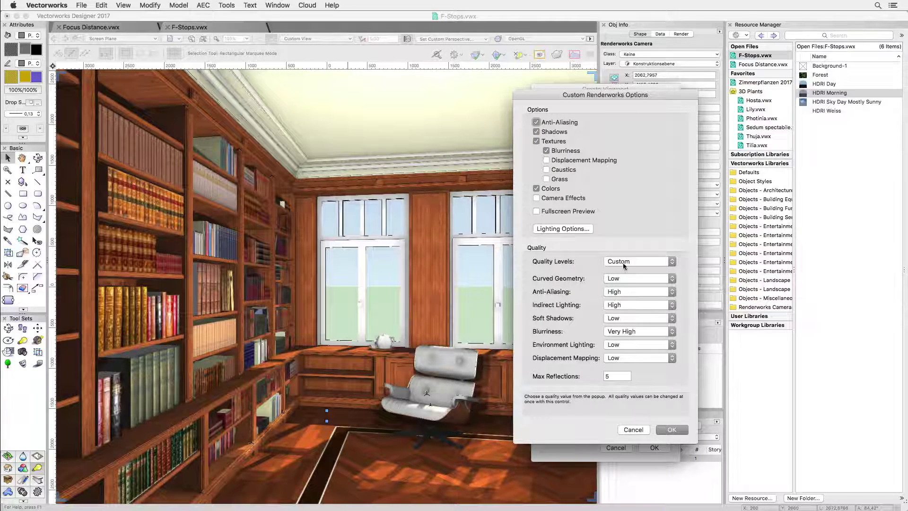
click(623, 266)
click(615, 228)
click(631, 333)
click(631, 350)
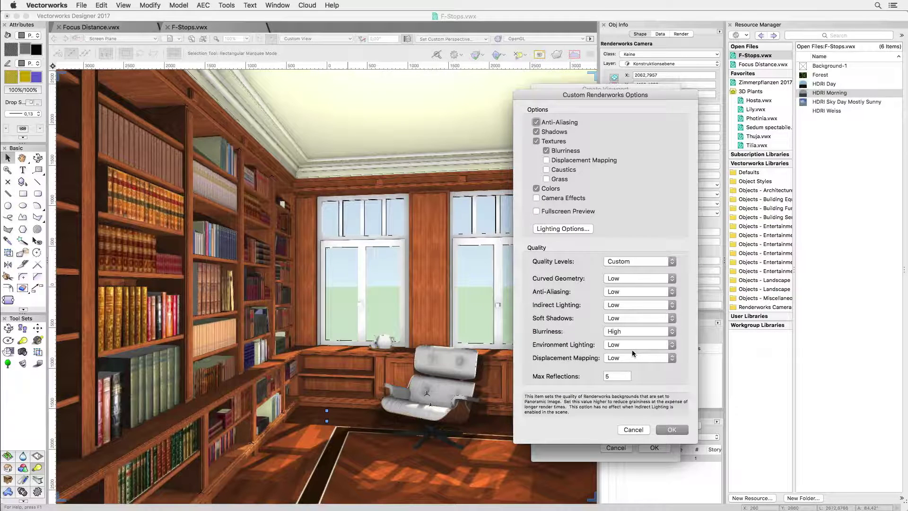
click(575, 200)
click(580, 214)
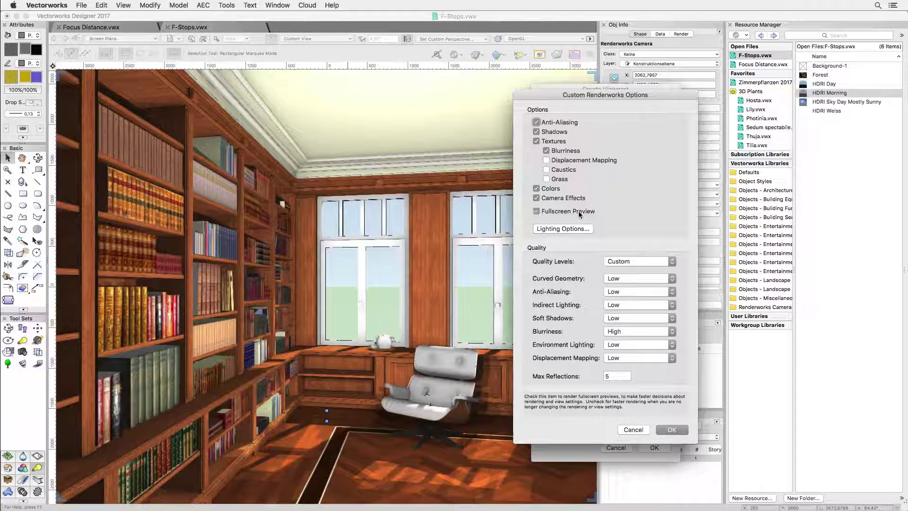
click(669, 430)
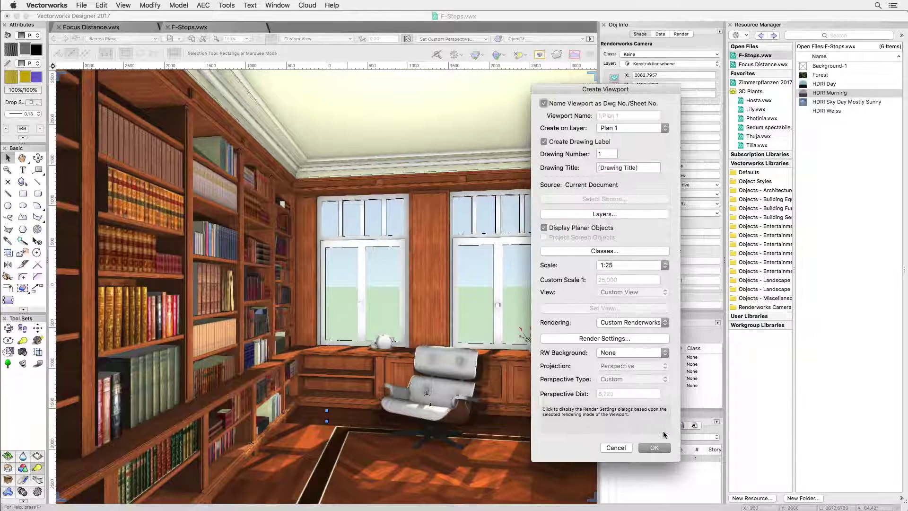
Step: Give the viewport the RW Background Forest, create it on Plan 1 and render it
click(633, 352)
click(631, 398)
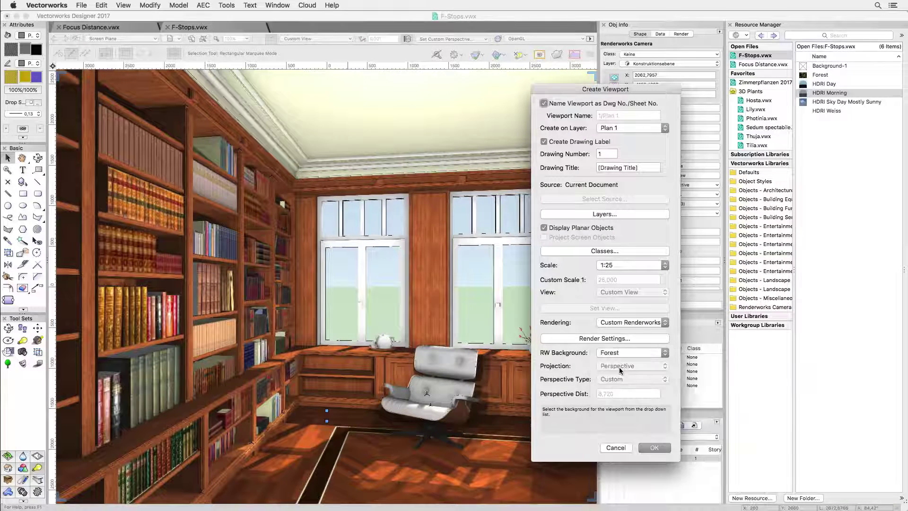
click(654, 447)
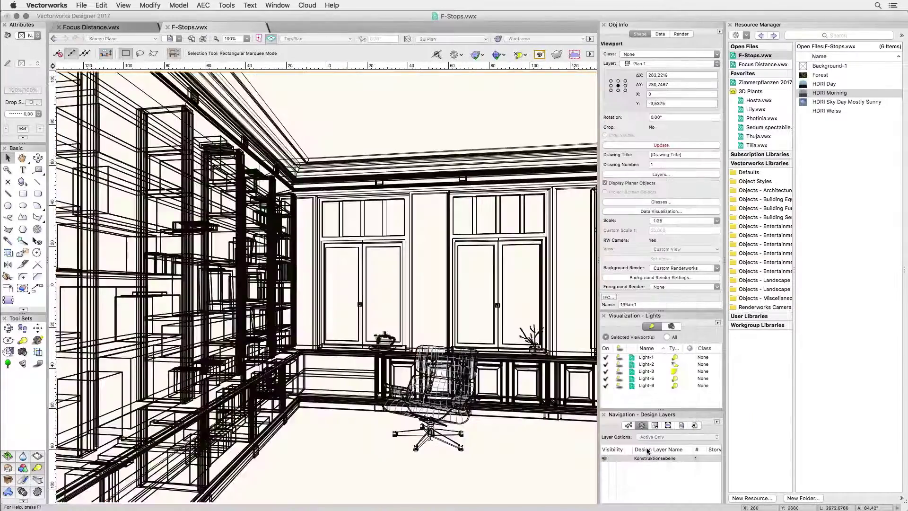
click(633, 146)
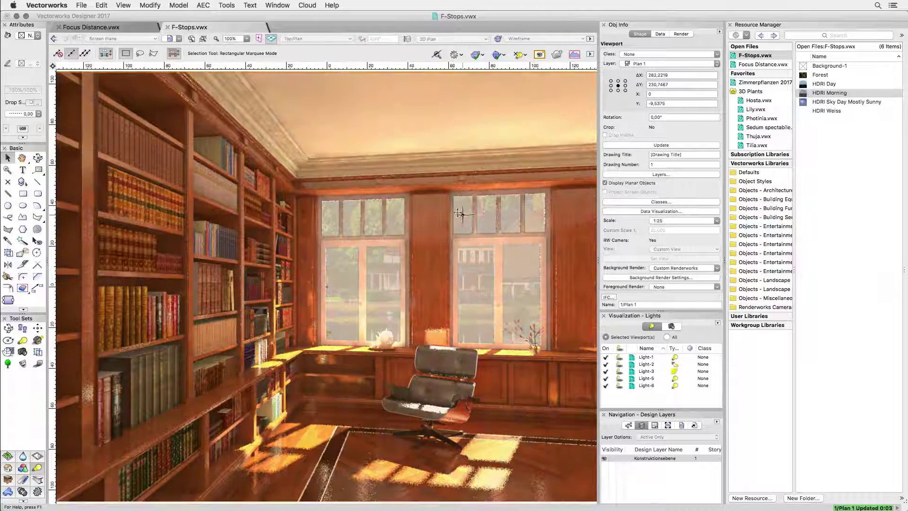
right_click(416, 189)
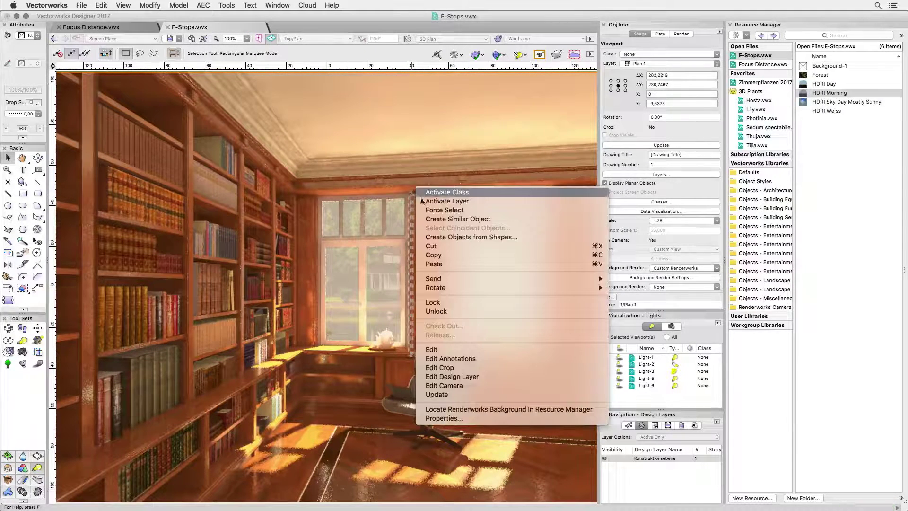
Step: Enable depth of field on Camera-1 at f/1.0 with focus distance 4000, then re-render
click(448, 387)
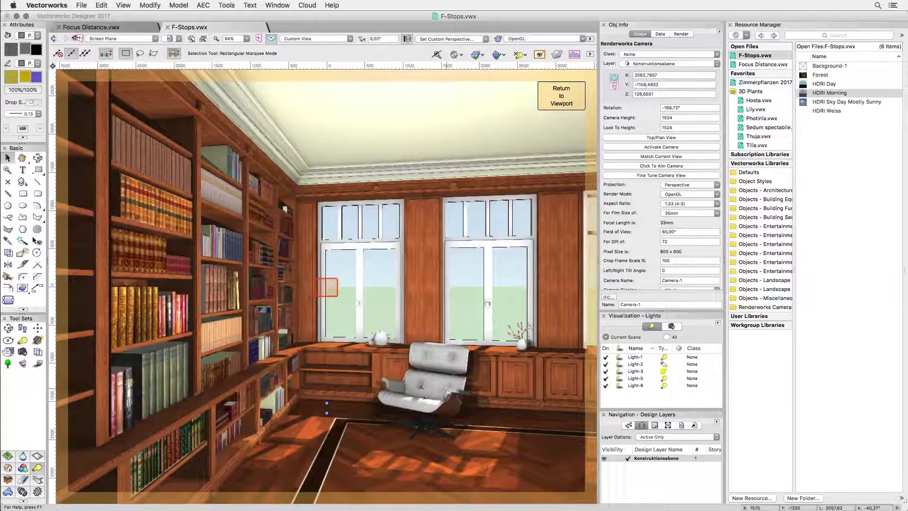
scroll(645, 243, down, 5)
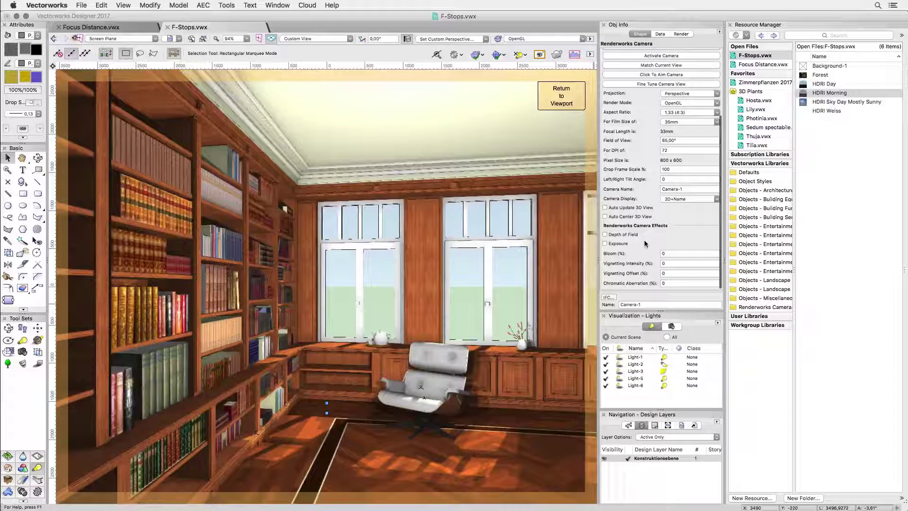
click(630, 235)
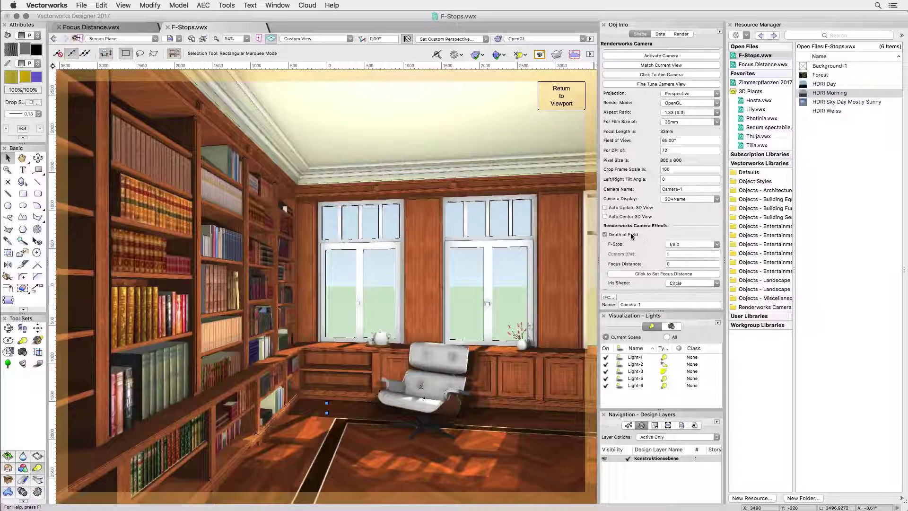
click(678, 245)
click(681, 253)
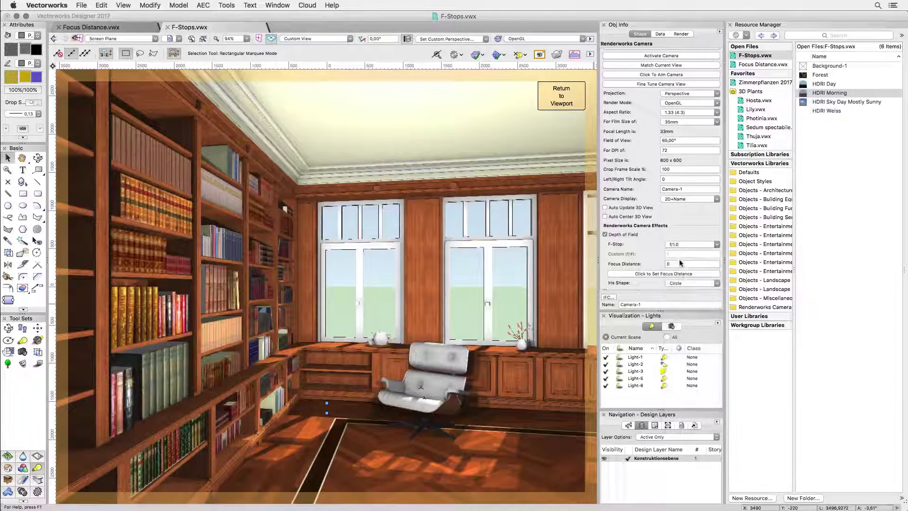
click(679, 264)
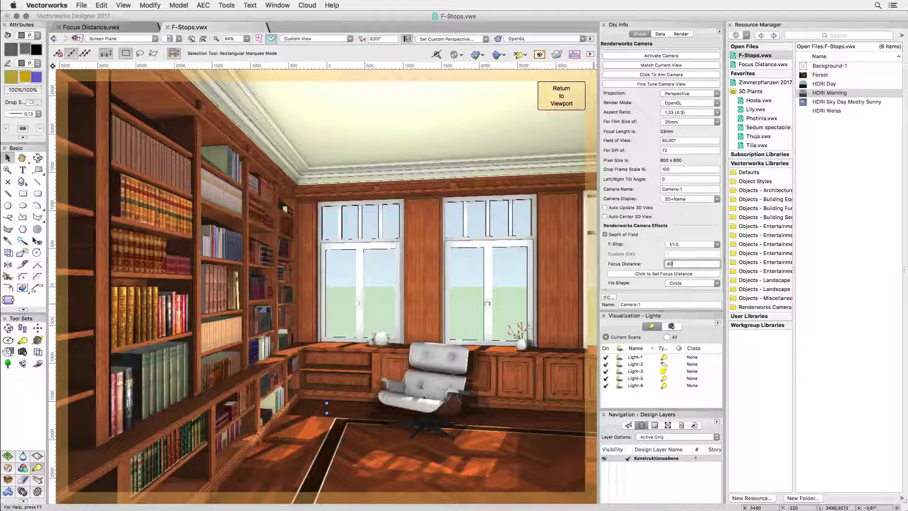
key(Return)
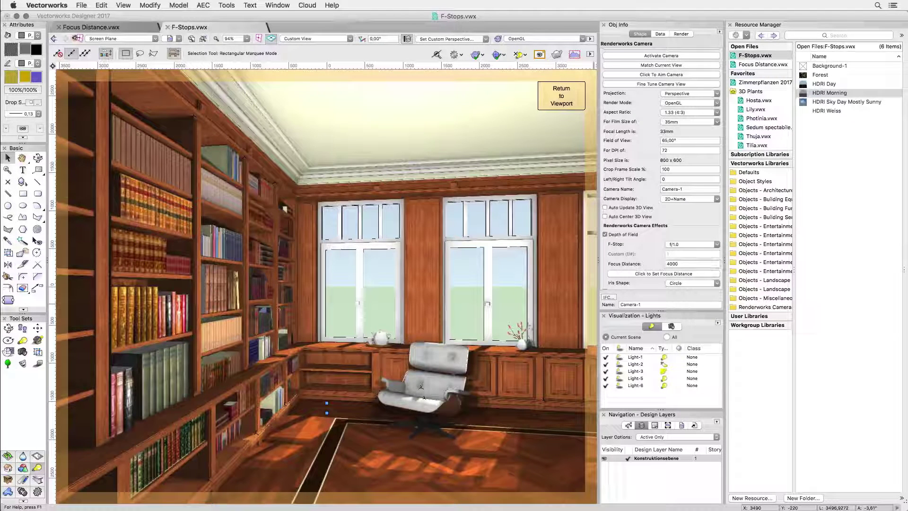
click(564, 99)
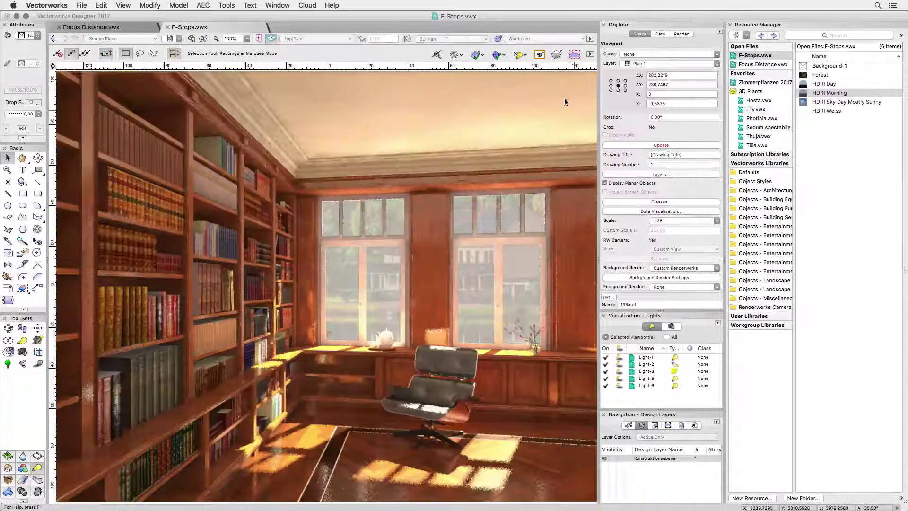
click(641, 145)
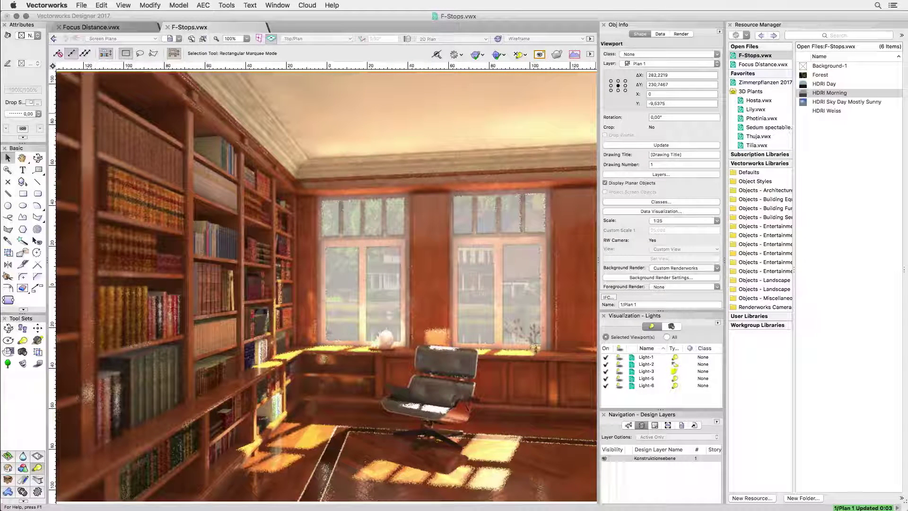
Step: Set the camera's focus distance to 7443,6108 on the right-hand window and re-render the viewport
right_click(538, 178)
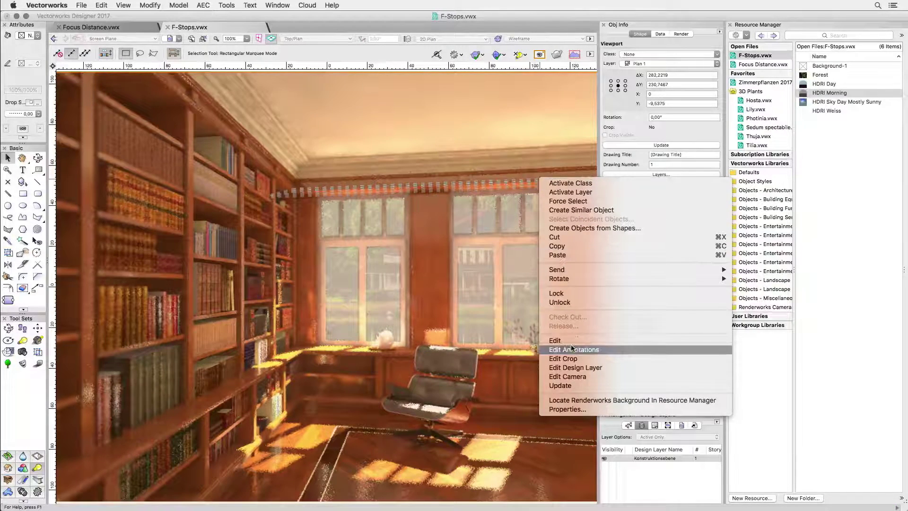
click(572, 377)
scroll(632, 252, down, 5)
scroll(633, 252, down, 3)
click(634, 238)
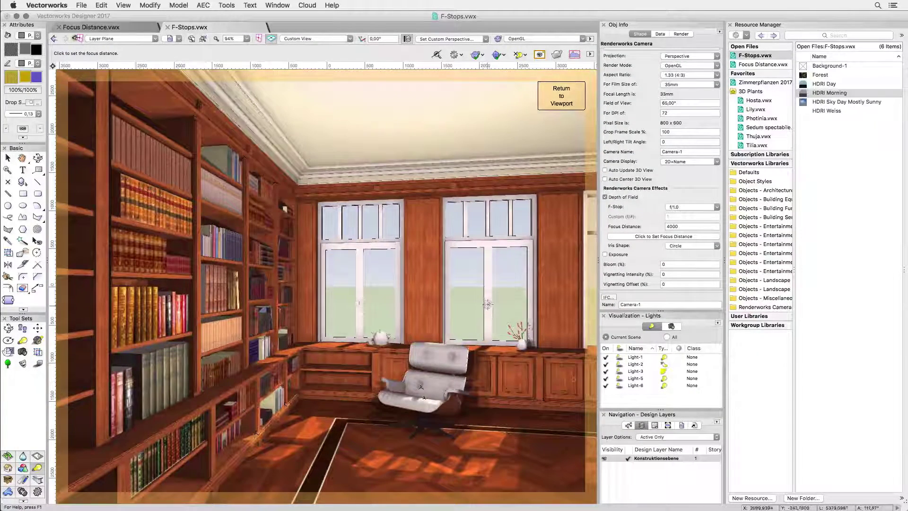
click(489, 303)
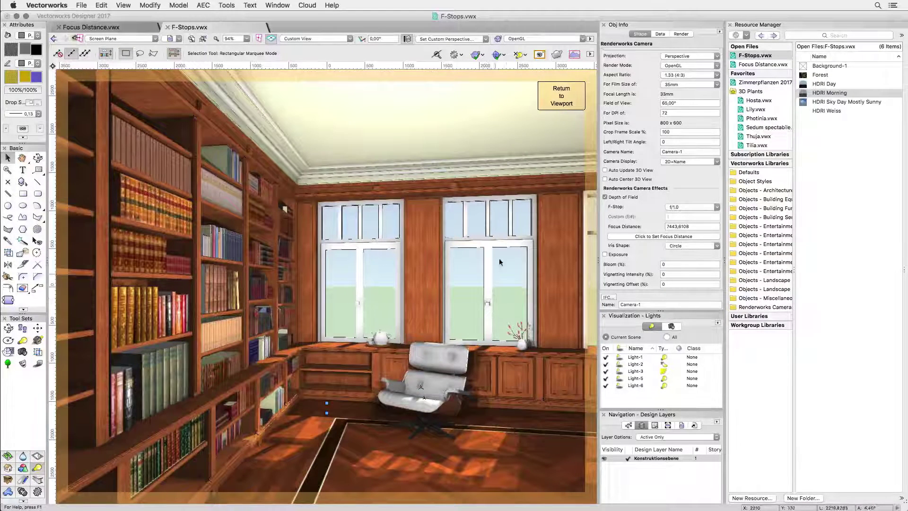
click(559, 98)
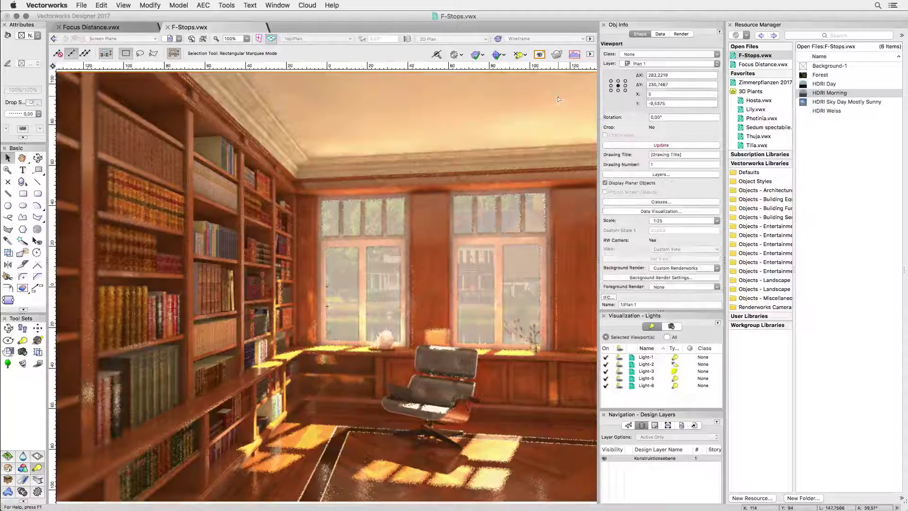
click(624, 145)
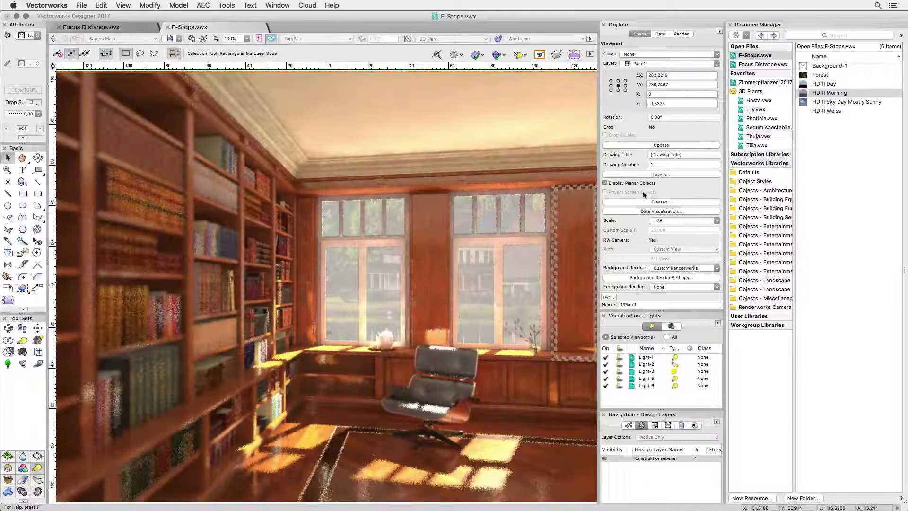
Step: Raise the F-Stops viewport's anti-aliasing quality to Very High and re-render it
click(656, 279)
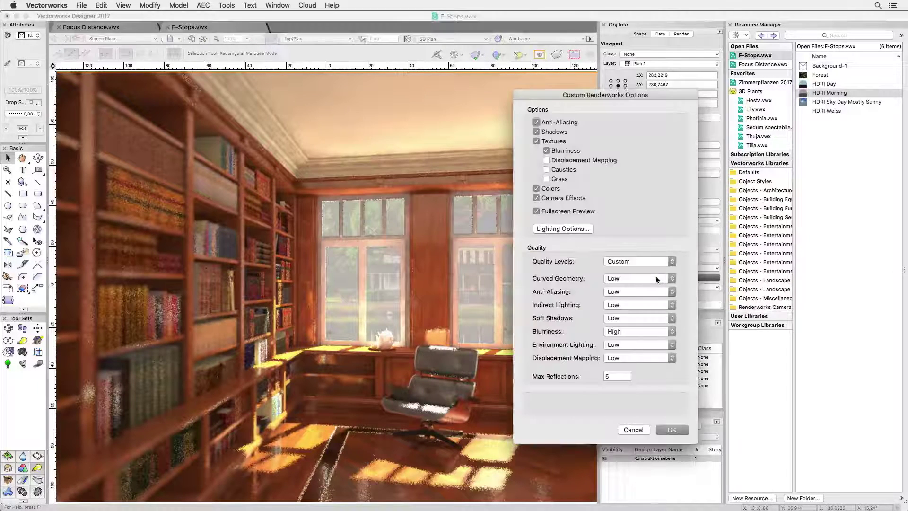
click(651, 293)
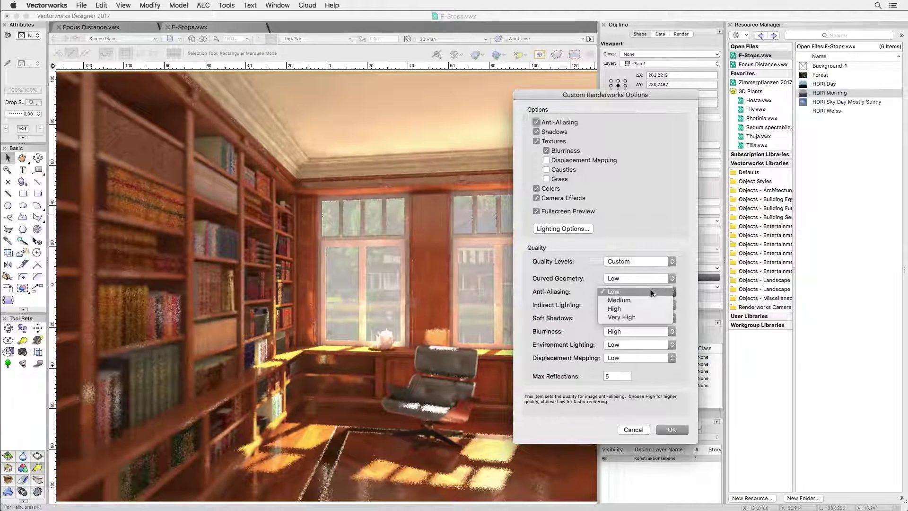
click(649, 316)
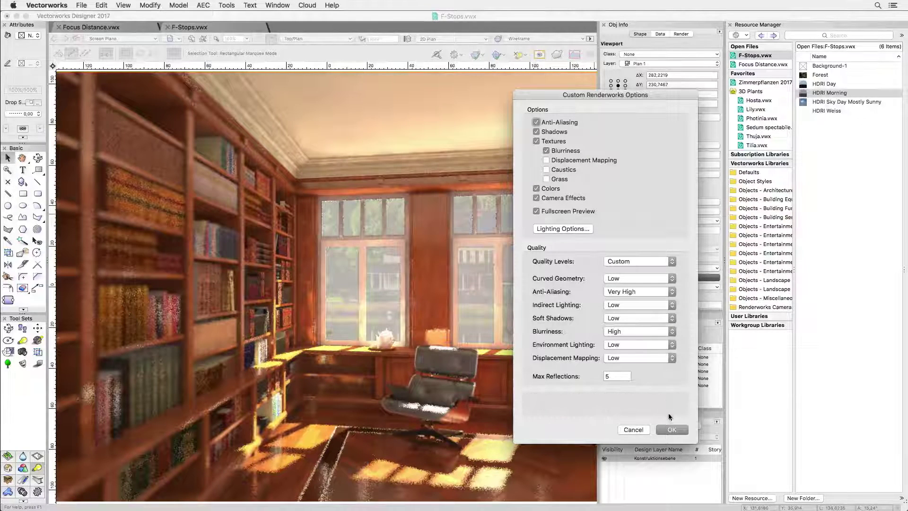
click(672, 430)
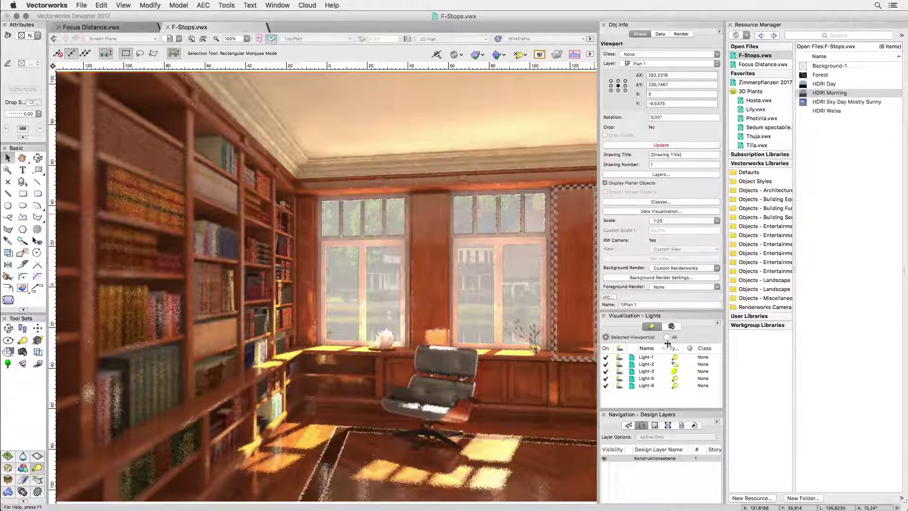
click(627, 146)
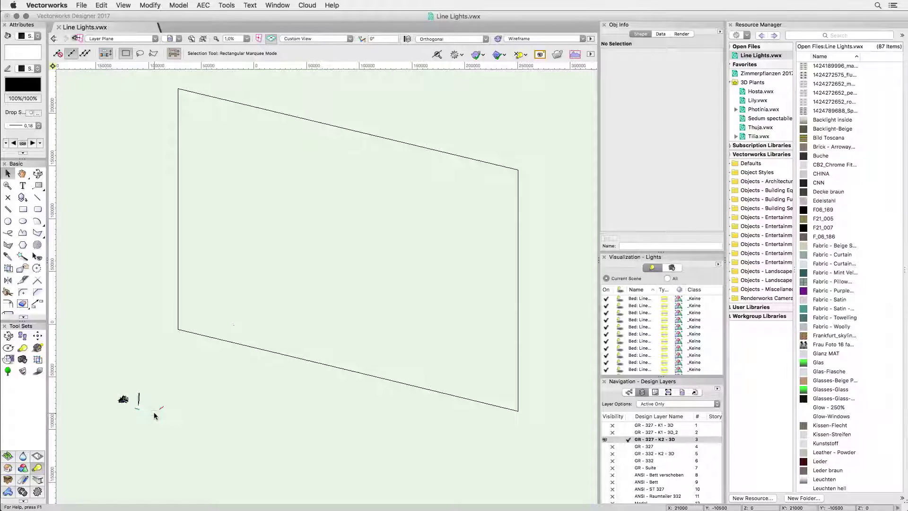
Step: Edit the image prop and view it in OpenGL, zooming in on the night skyline
double_click(253, 350)
key(super+shift+g)
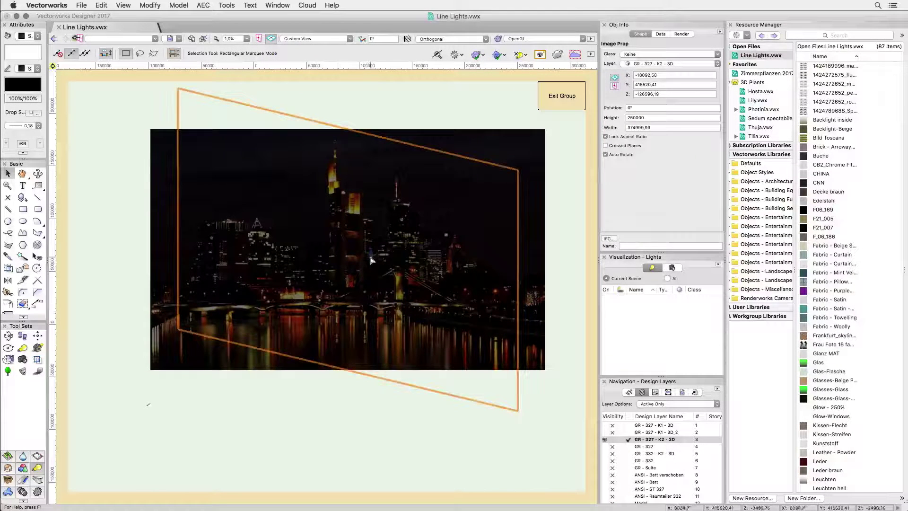
scroll(370, 259, up, 5)
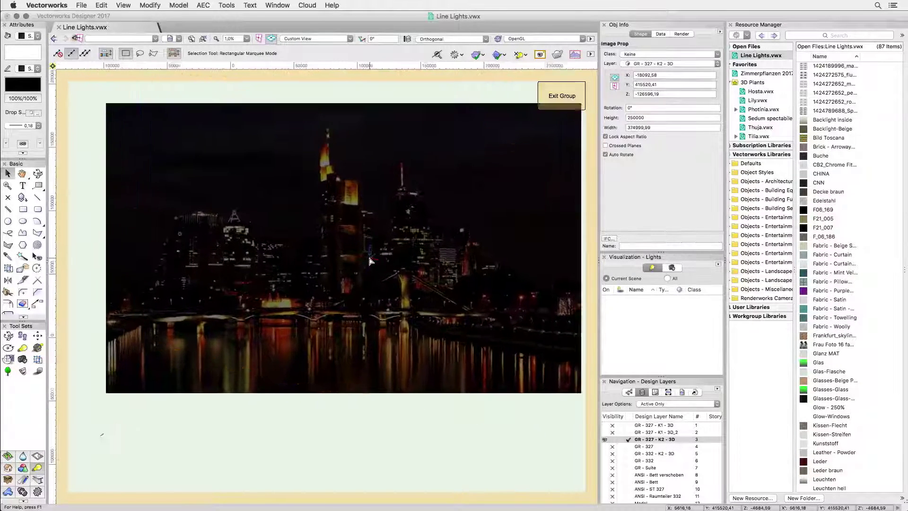
scroll(370, 259, up, 2)
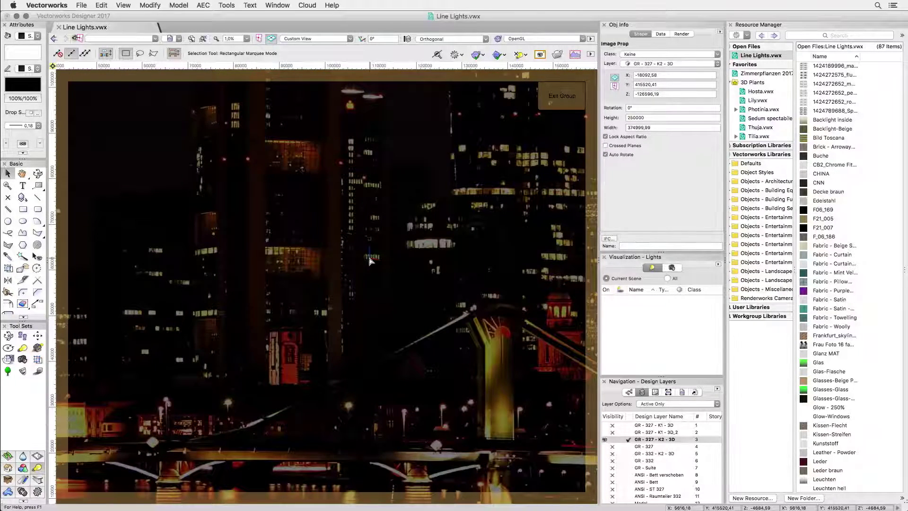
scroll(370, 260, down, 3)
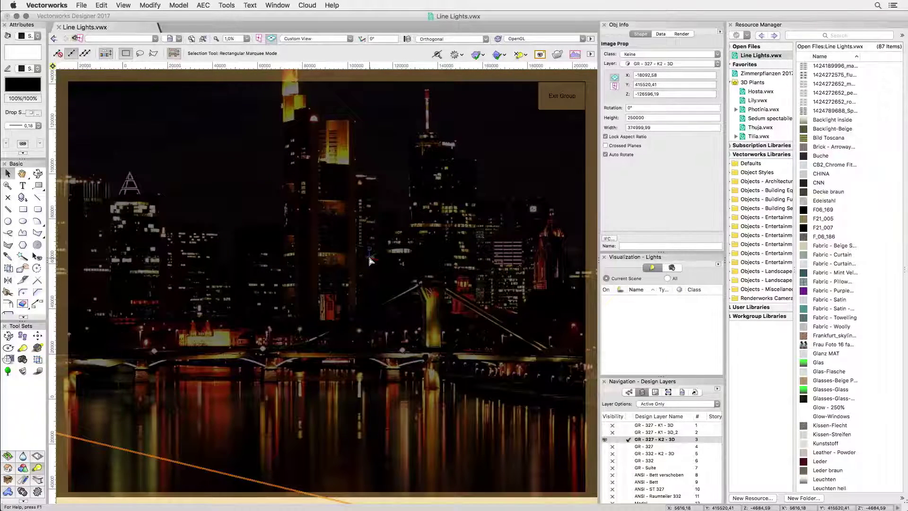
Step: Switch to the A3 quer sheet layer and zoom in on its skyline viewport
click(655, 392)
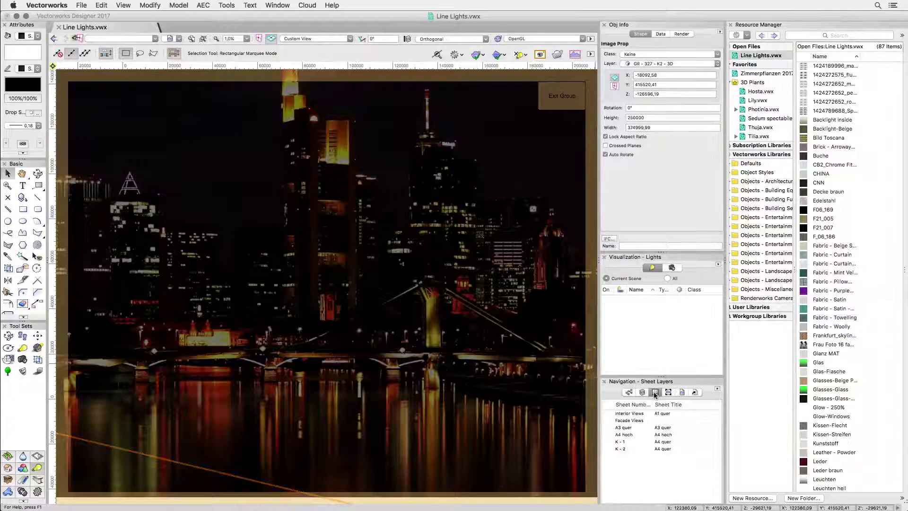
click(606, 427)
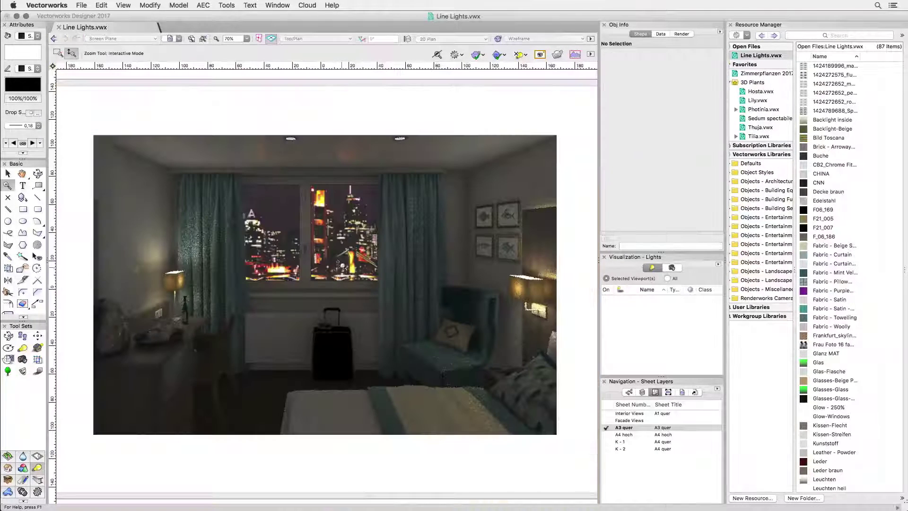
drag(341, 258, 345, 325)
key(space)
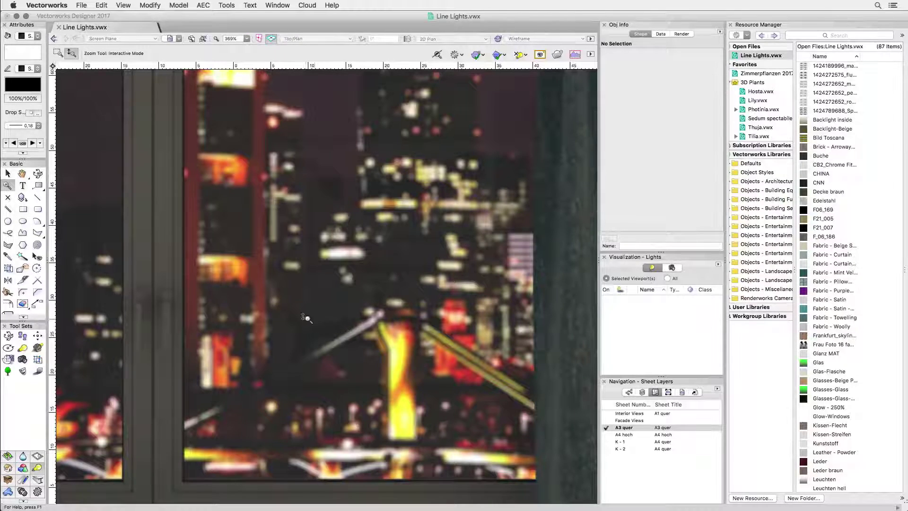
scroll(289, 298, up, 5)
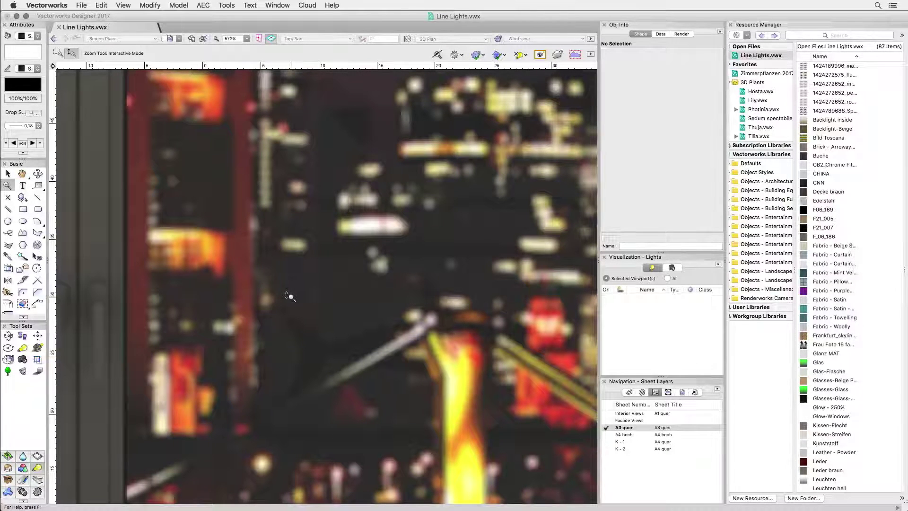
key(space)
drag(329, 151, 388, 509)
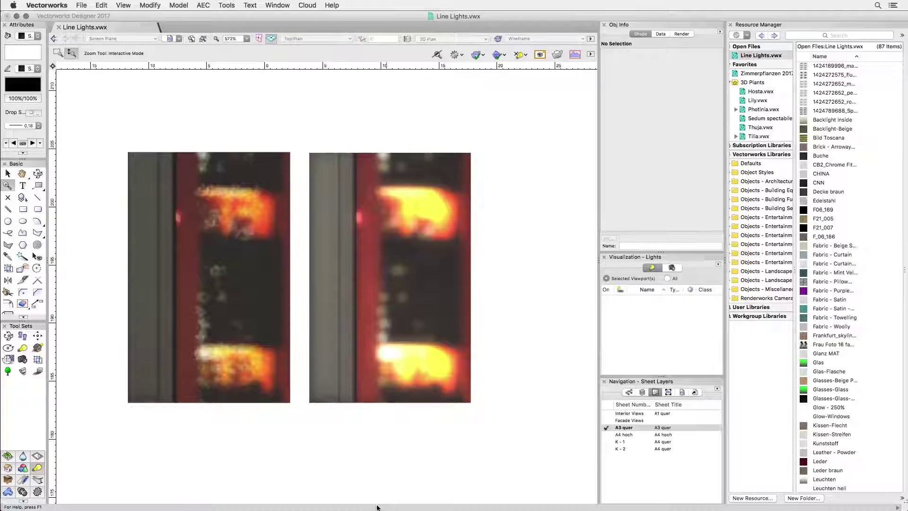
key(x)
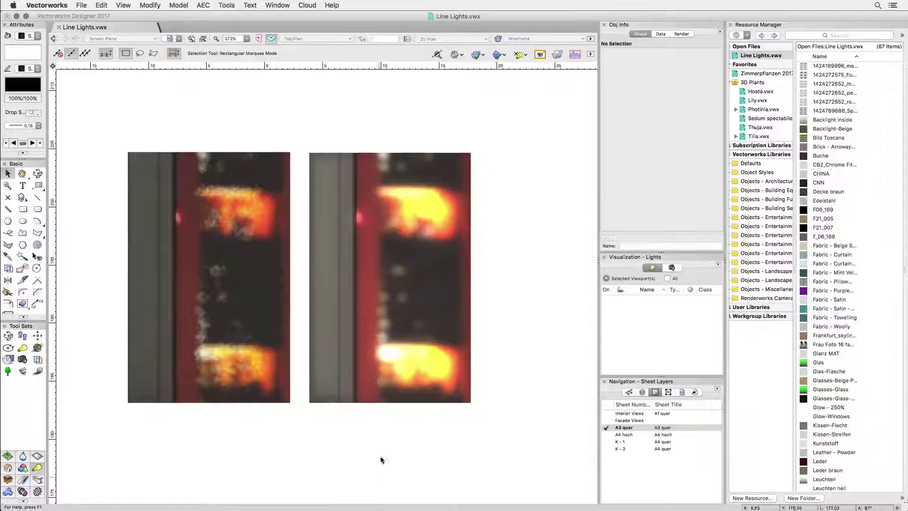
click(380, 402)
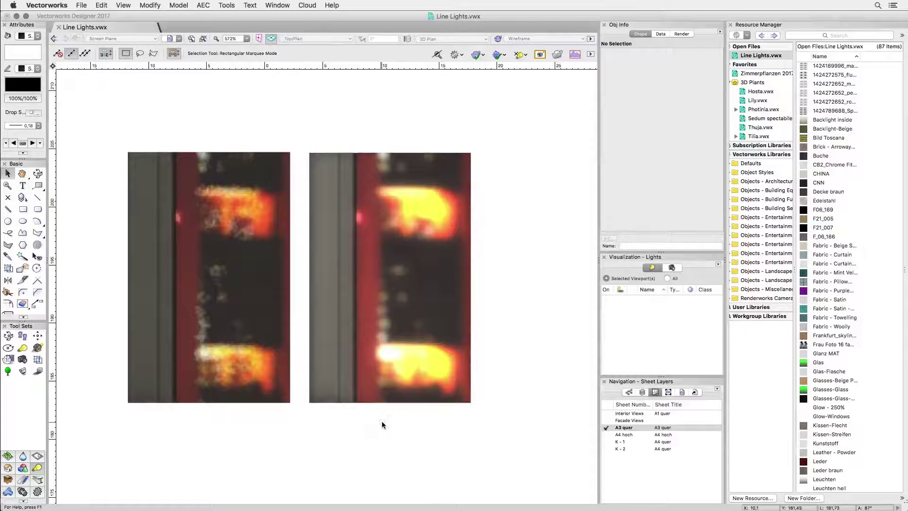
Step: Change the right viewport's camera iris shape to Triangle and re-render the viewport
right_click(425, 195)
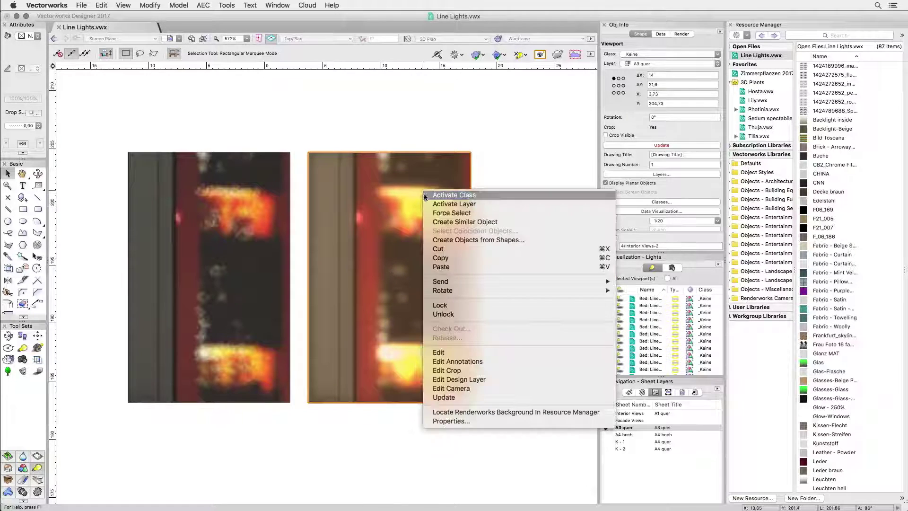
click(439, 389)
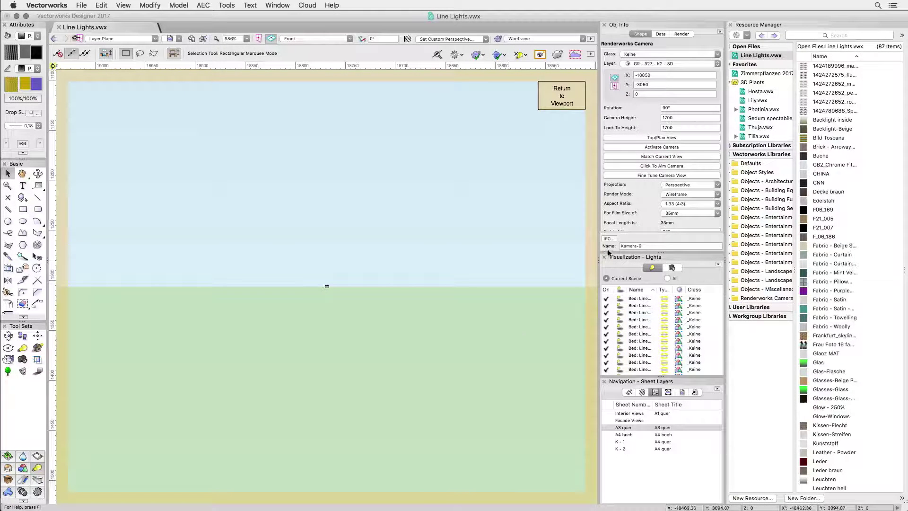
scroll(641, 259, down, 5)
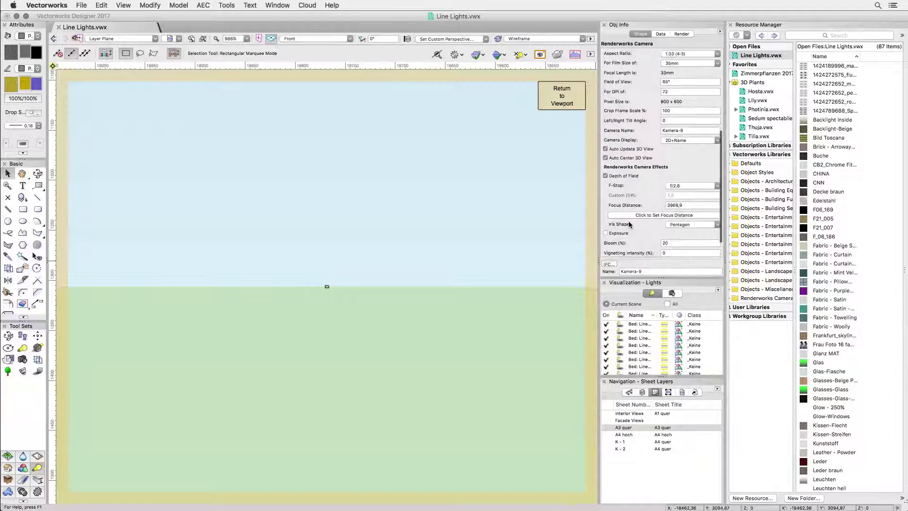
click(694, 225)
click(691, 239)
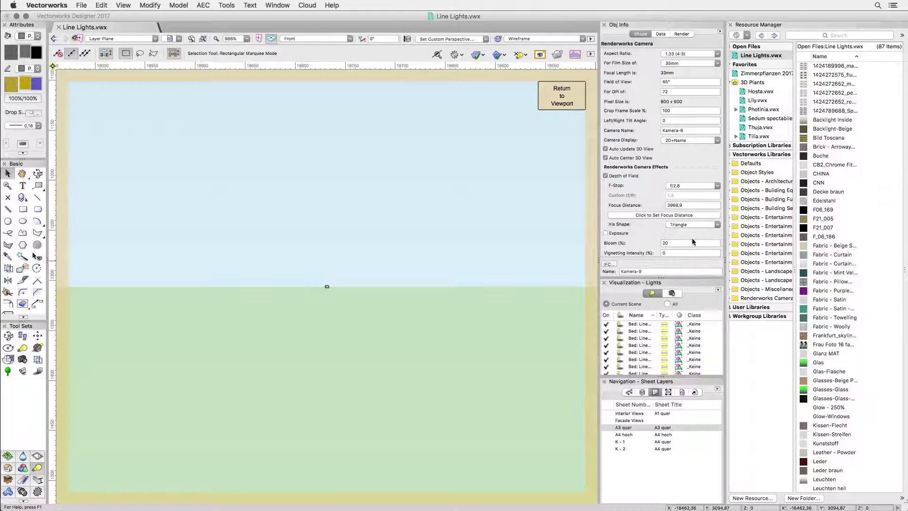
click(561, 103)
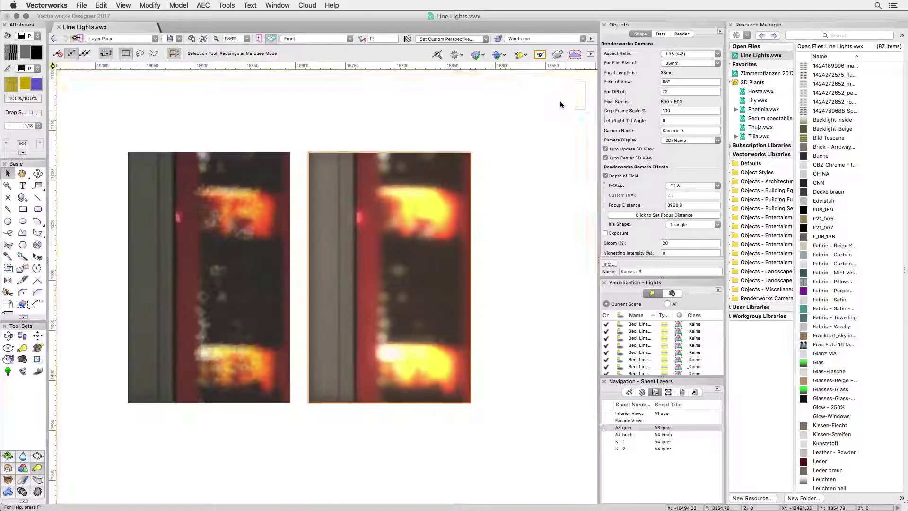
click(468, 161)
click(613, 145)
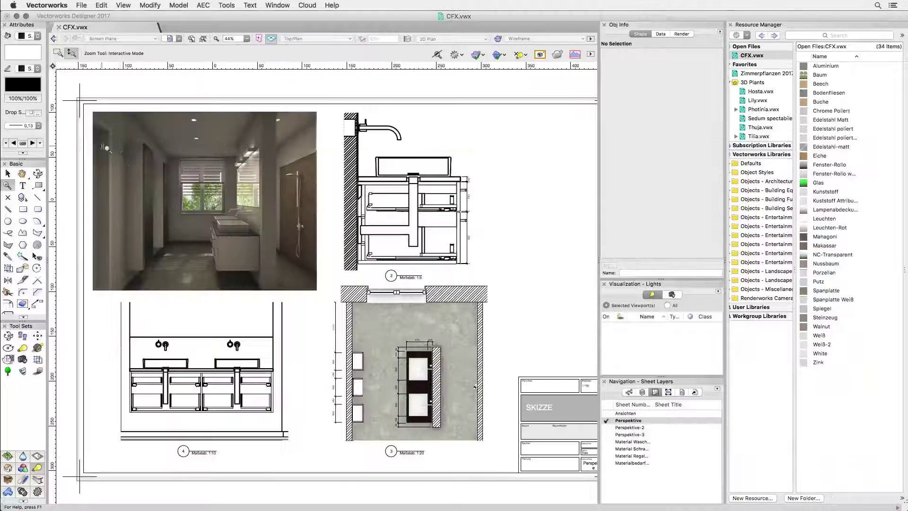
Step: Zoom into the CFX Perspektive bathroom viewport and edit its camera, Kamera-2
scroll(129, 148, up, 5)
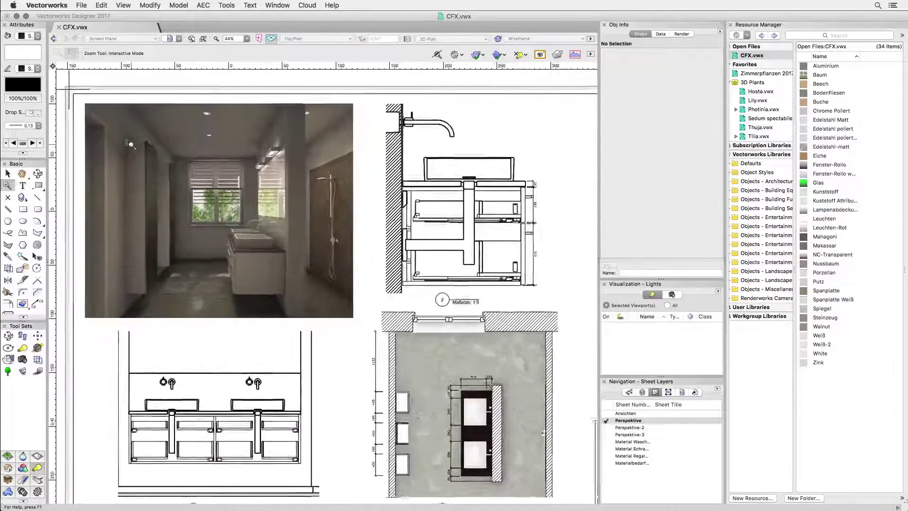
scroll(129, 145, up, 5)
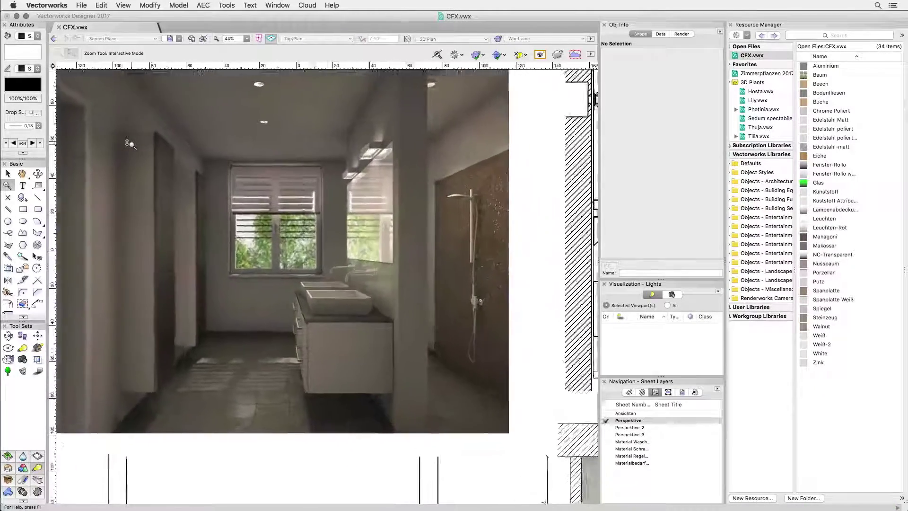
scroll(129, 144, up, 5)
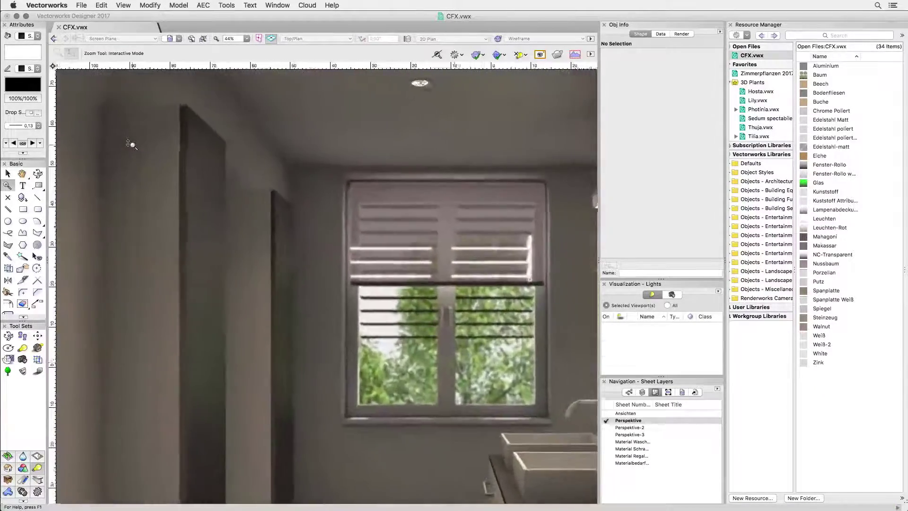
drag(290, 144, 189, 154)
key(c)
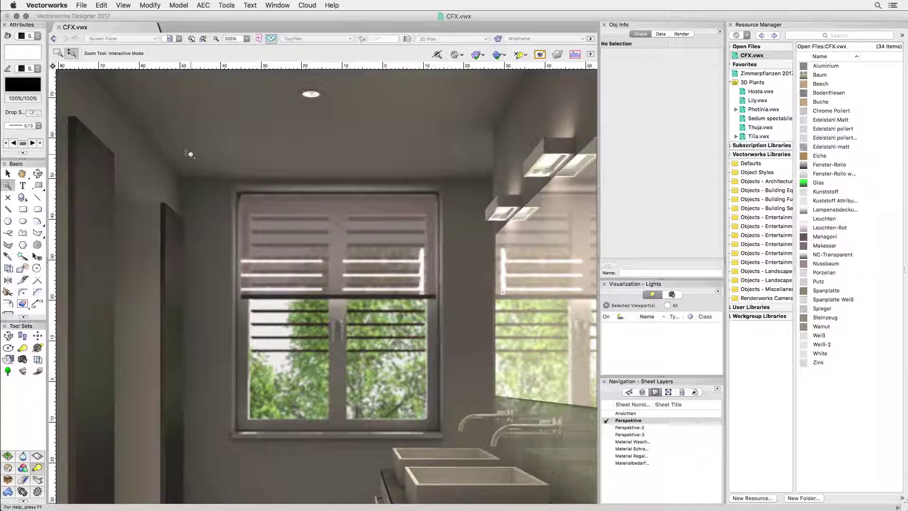
key(x)
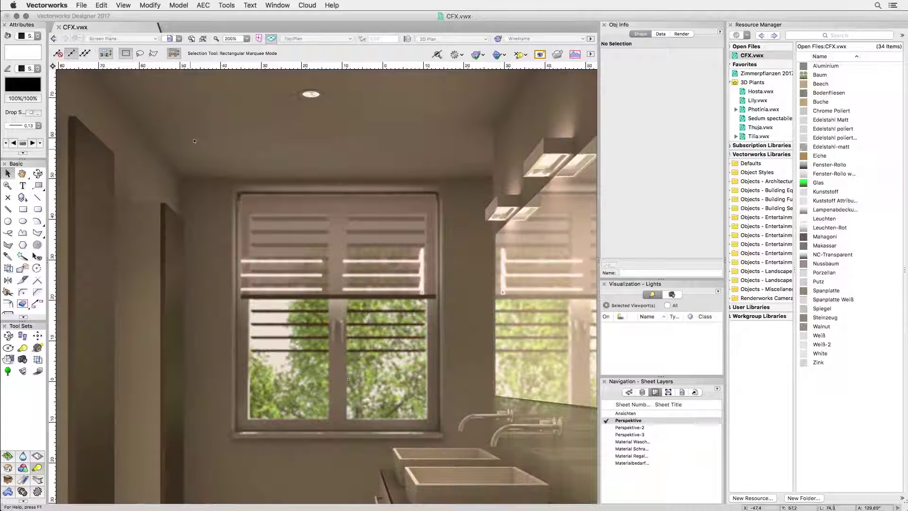
right_click(171, 116)
click(203, 314)
Step: Give Kamera-2 Bloom 12 with vignetting intensity and offset 6, then return to the viewport
scroll(653, 209, down, 8)
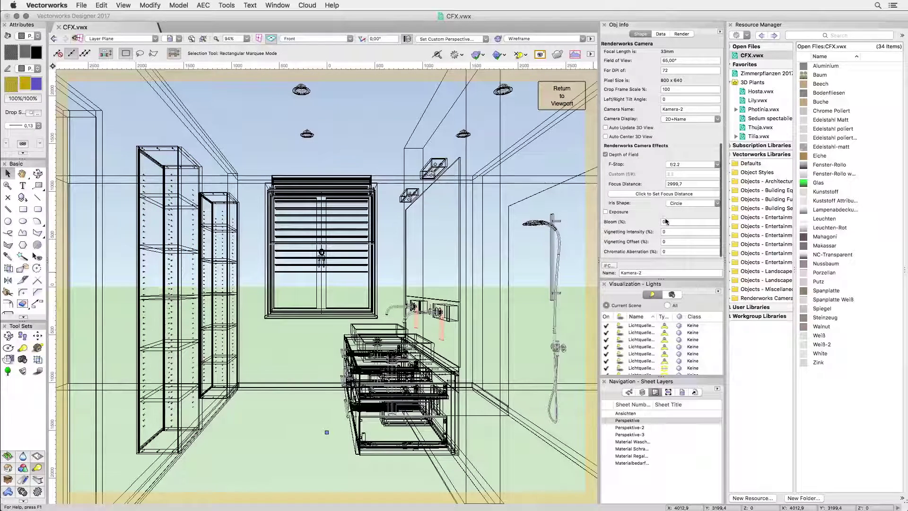
double_click(674, 222)
text(12)
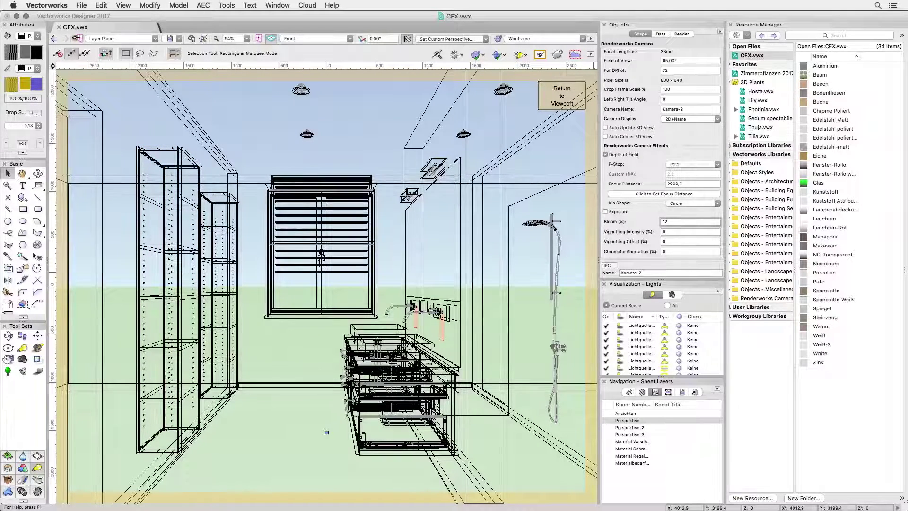
double_click(672, 231)
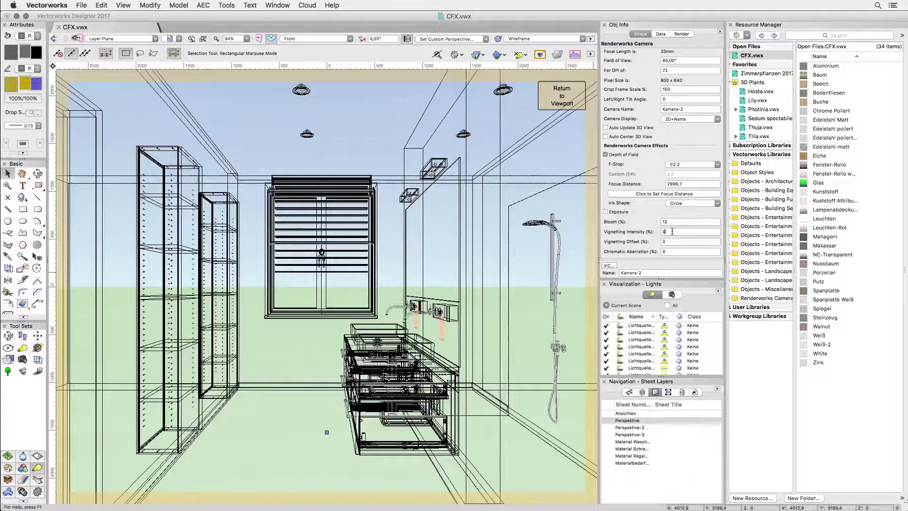
text(6)
double_click(675, 240)
text(6)
click(573, 103)
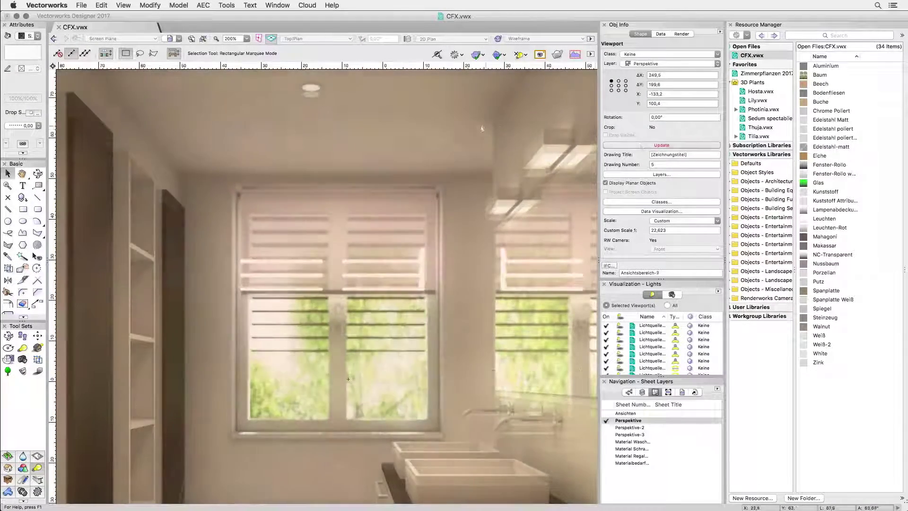
key(h)
drag(470, 126, 545, 244)
key(x)
middle_drag(298, 129, 447, 131)
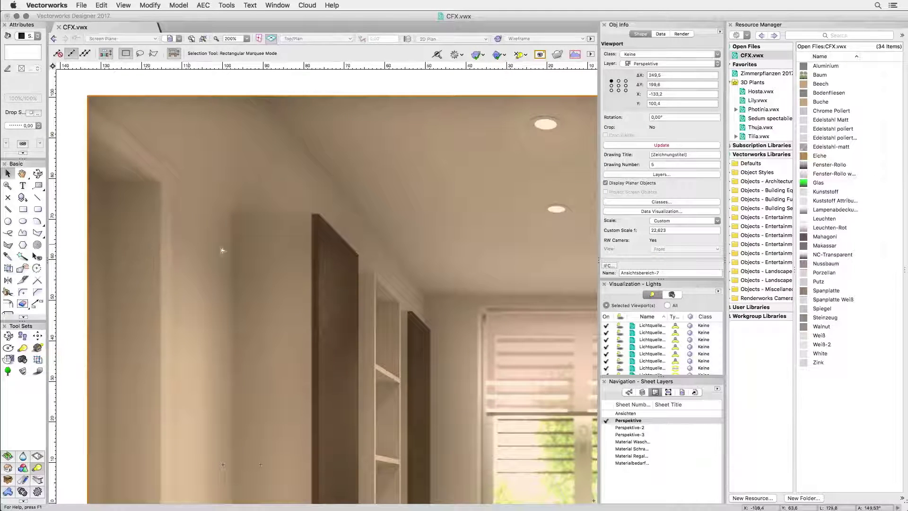
key(h)
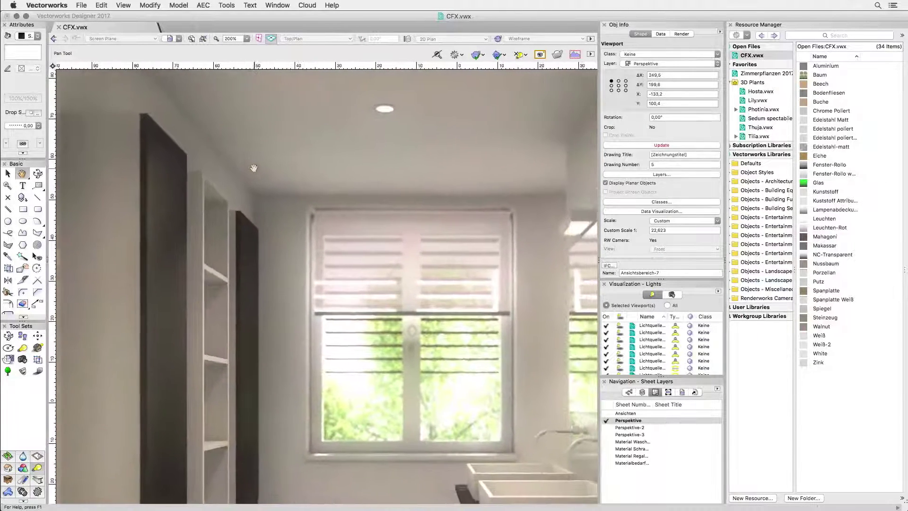